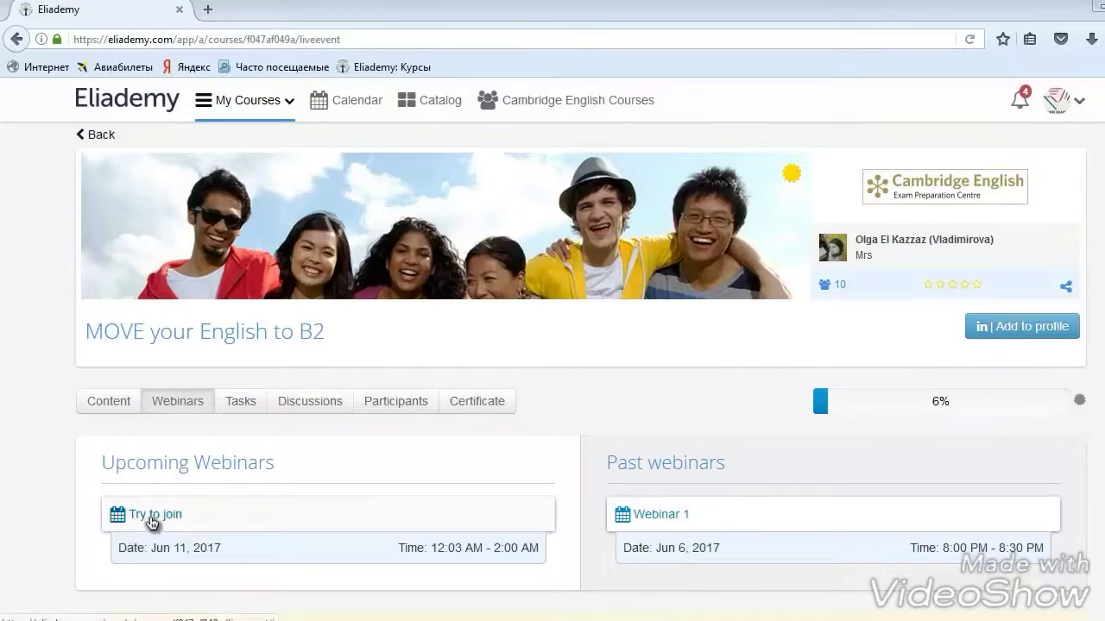
Open the pre-session checklist for the upcoming 'Try to join' webinar
click(152, 518)
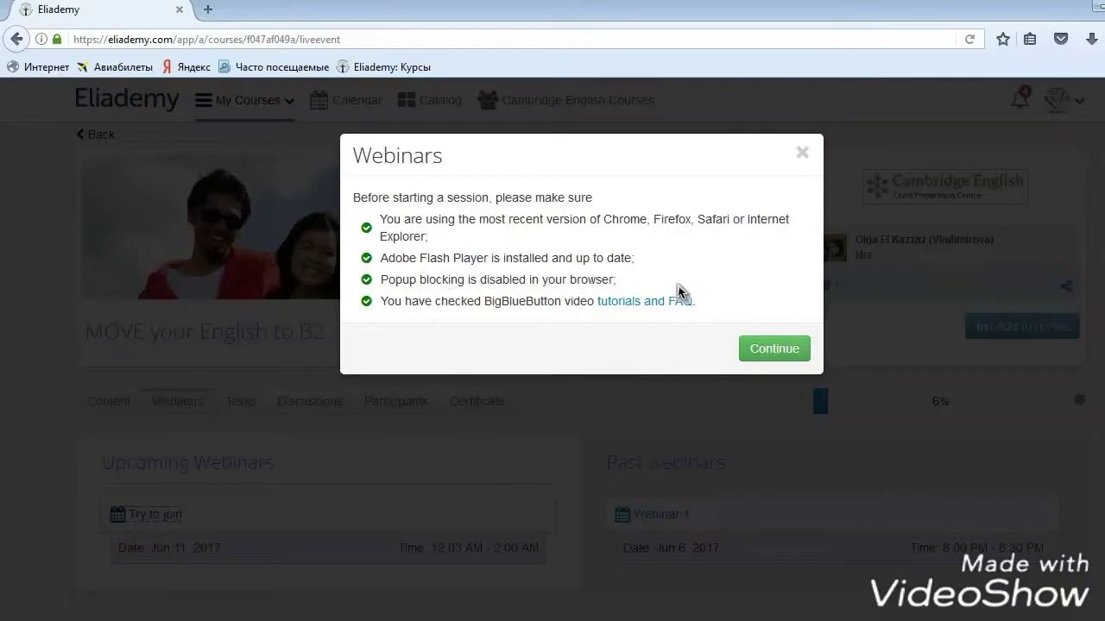
Continue past the checklist and allow Firefox's blocked webinar popup
click(770, 350)
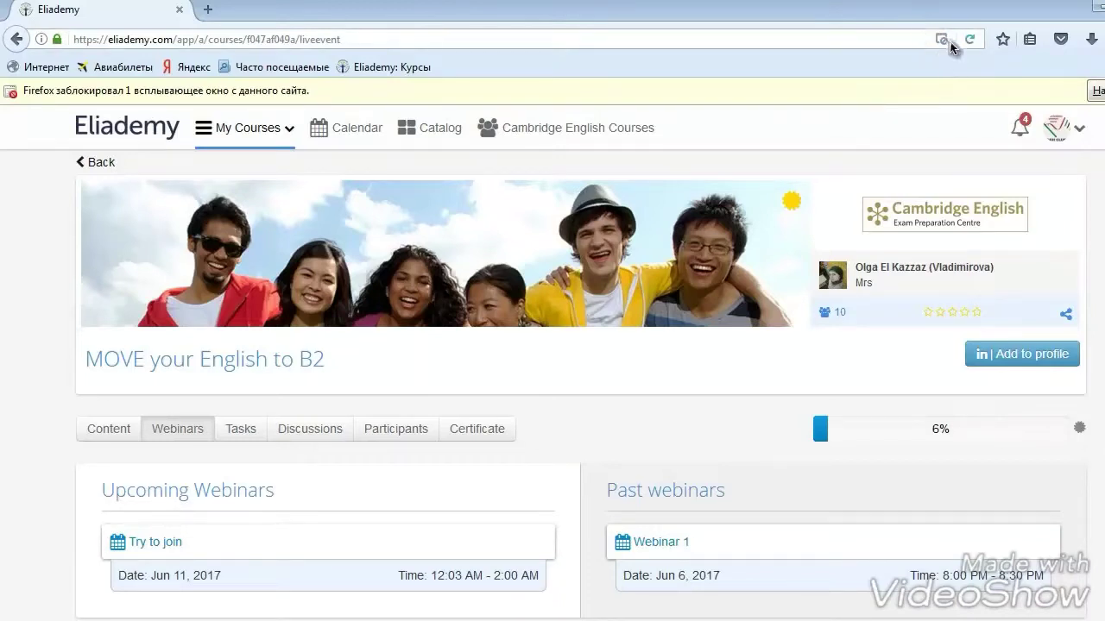
click(942, 39)
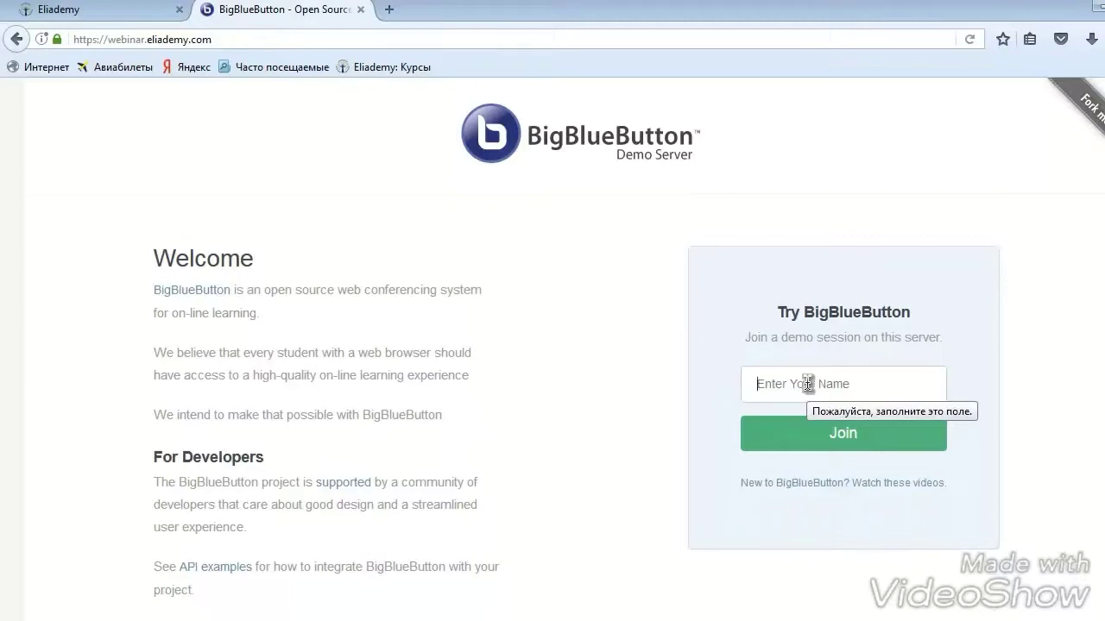
Enter a name on the BigBlueButton demo page and submit it with Join
text(ш)
key(BackSpace)
text(Olga)
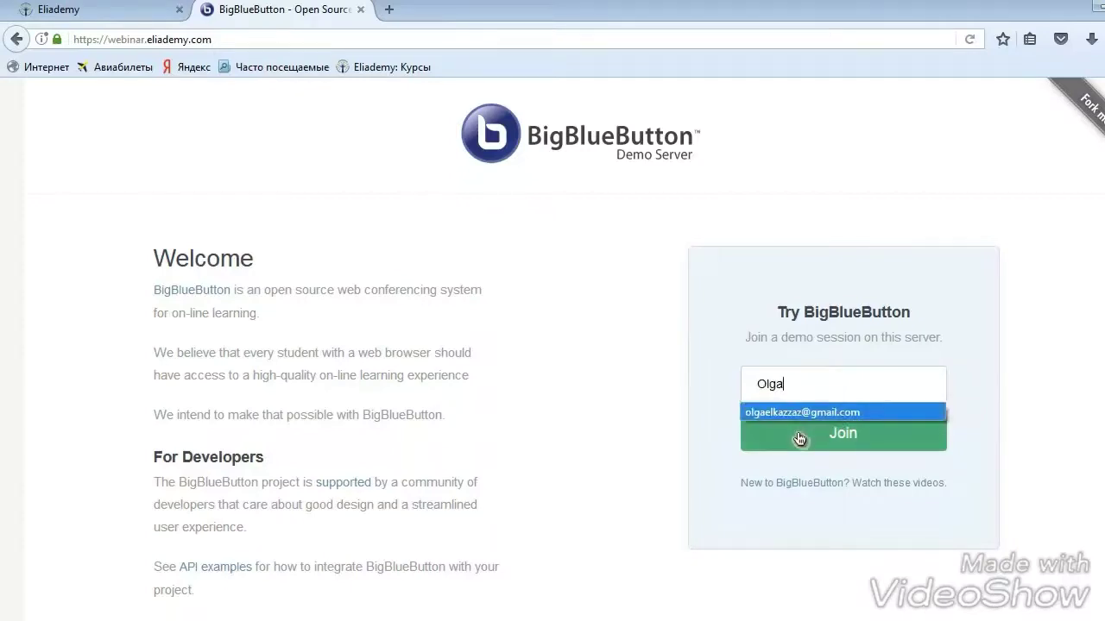
click(799, 439)
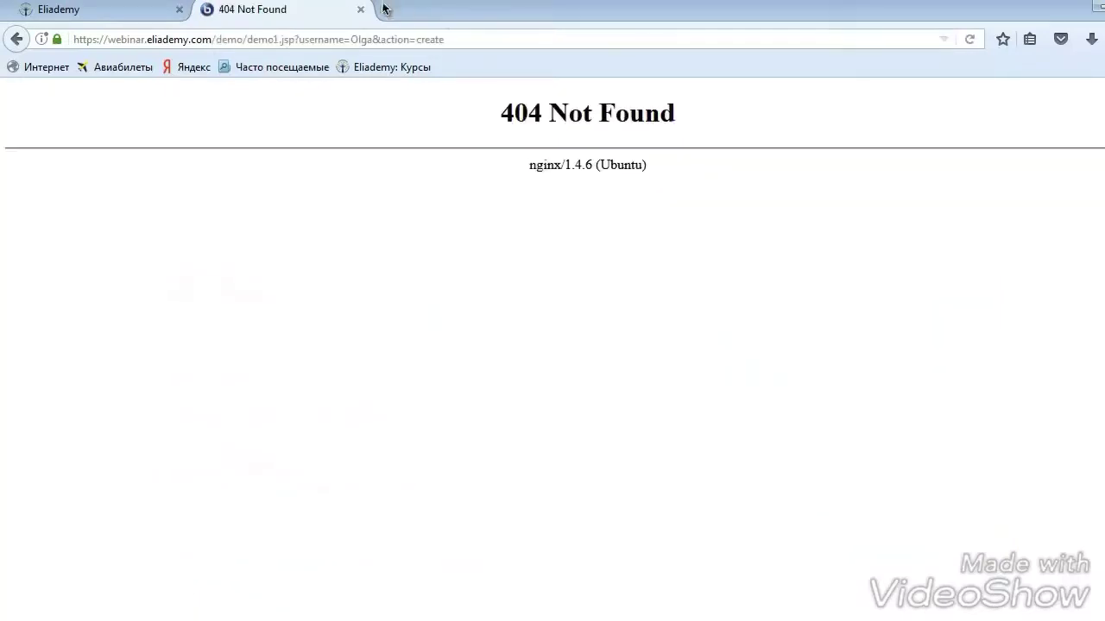
Close the 404 tab and rejoin the 'Try to join' webinar through the checklist
click(361, 10)
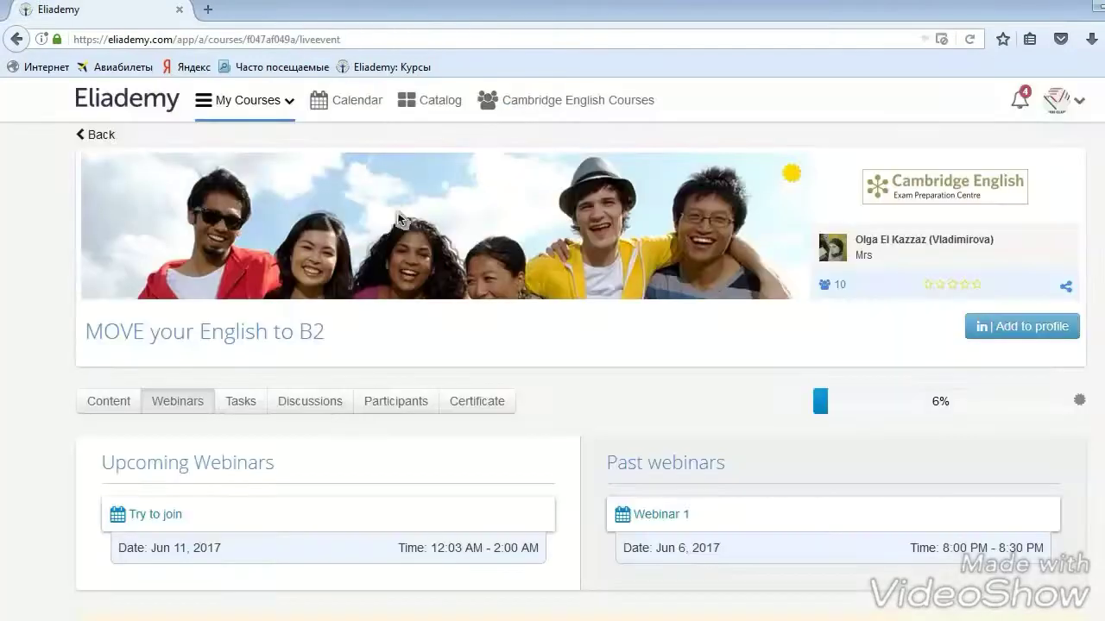
click(159, 518)
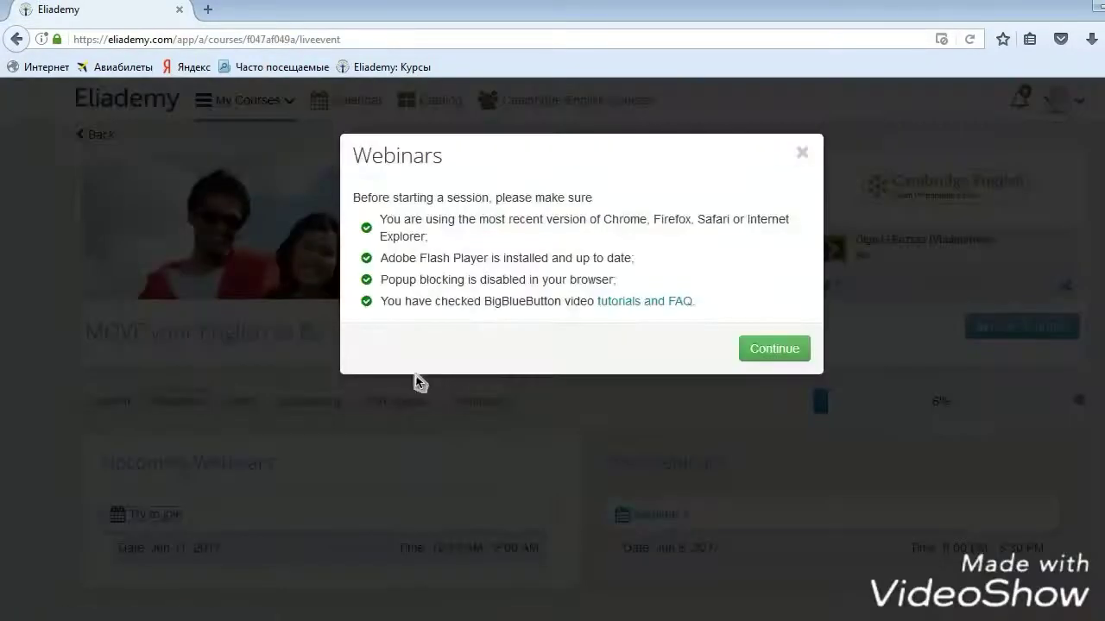
click(781, 346)
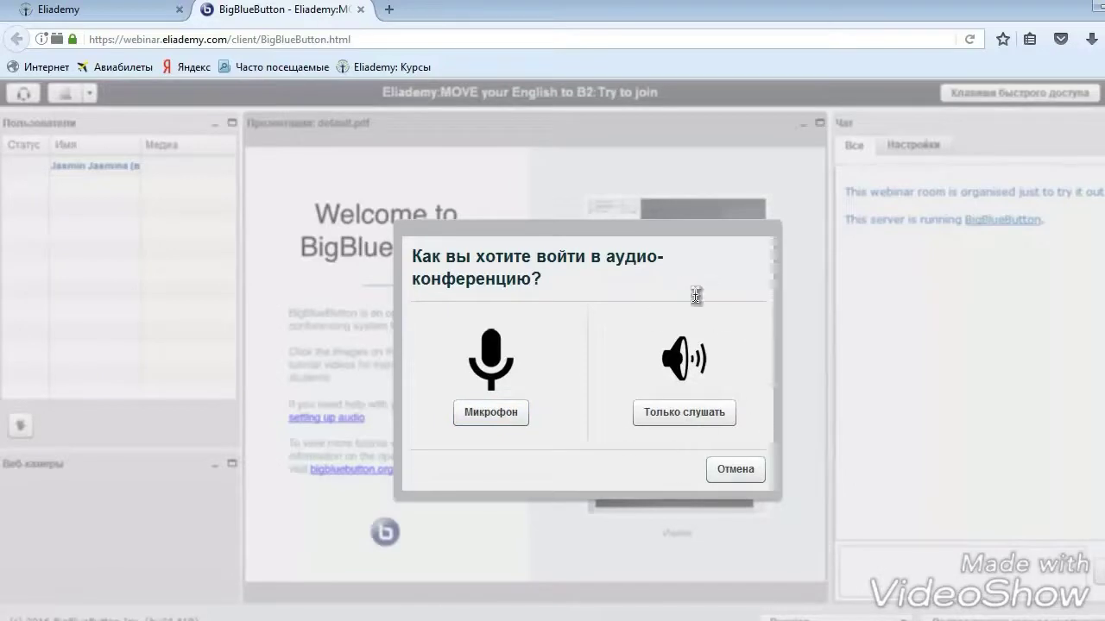
Join audio as listener only, check the webcams, and set status to Счастливый
click(696, 420)
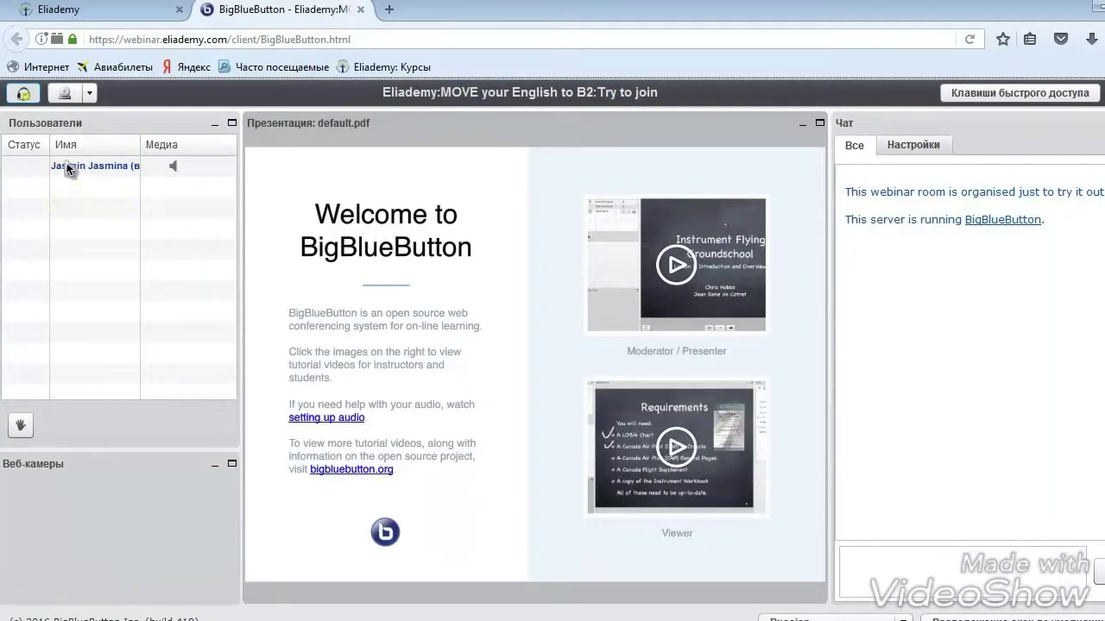
click(92, 95)
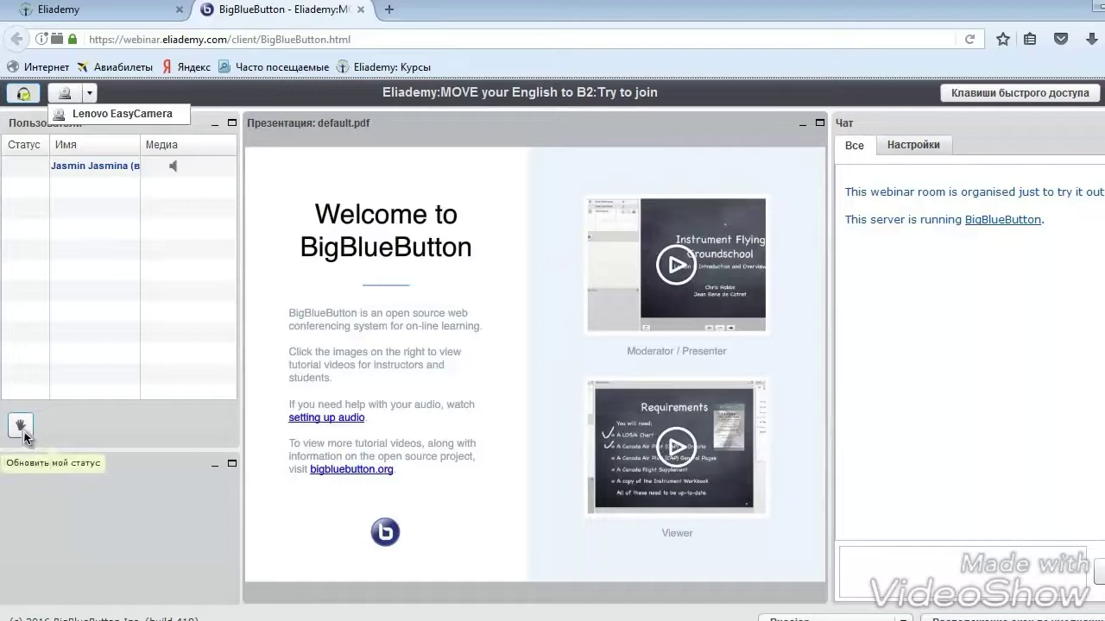
click(21, 425)
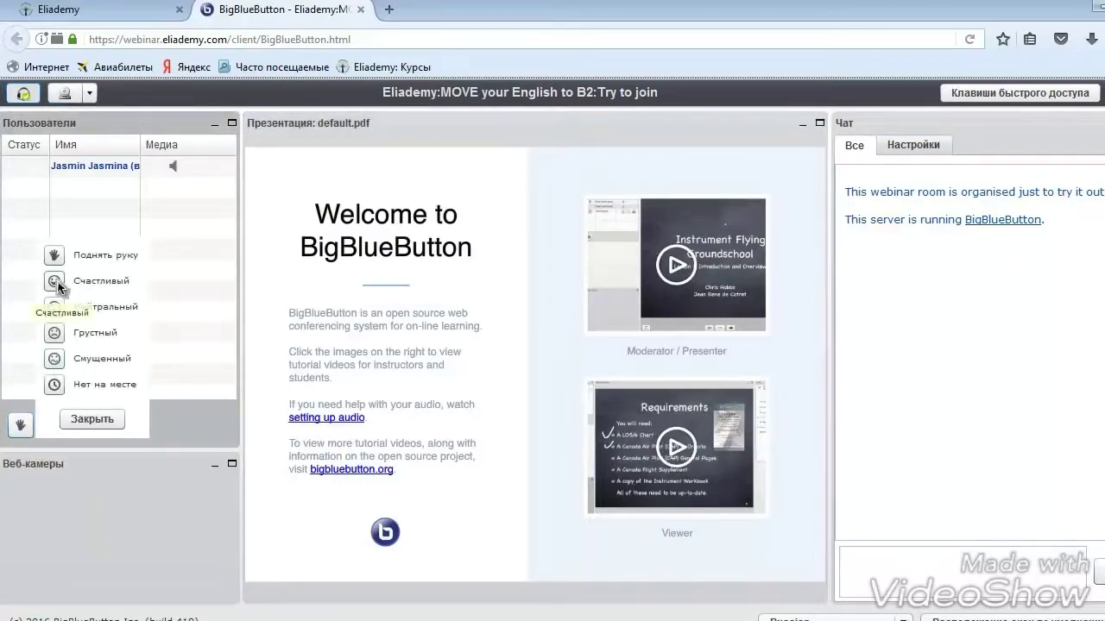
click(54, 282)
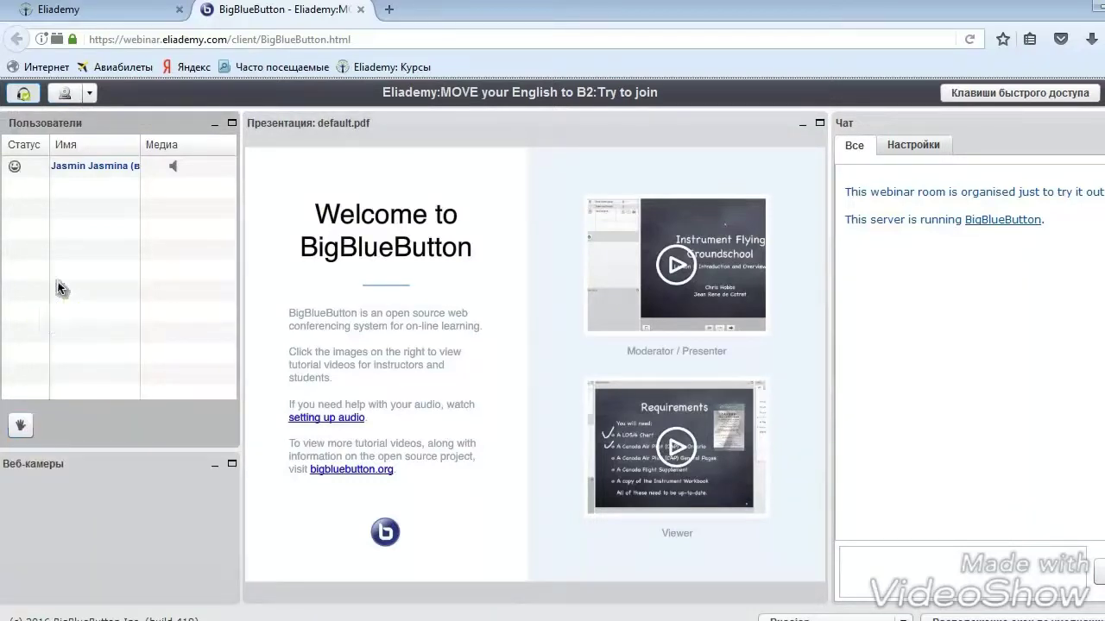
Raise a hand via the status menu and minimize the presentation panel
click(20, 424)
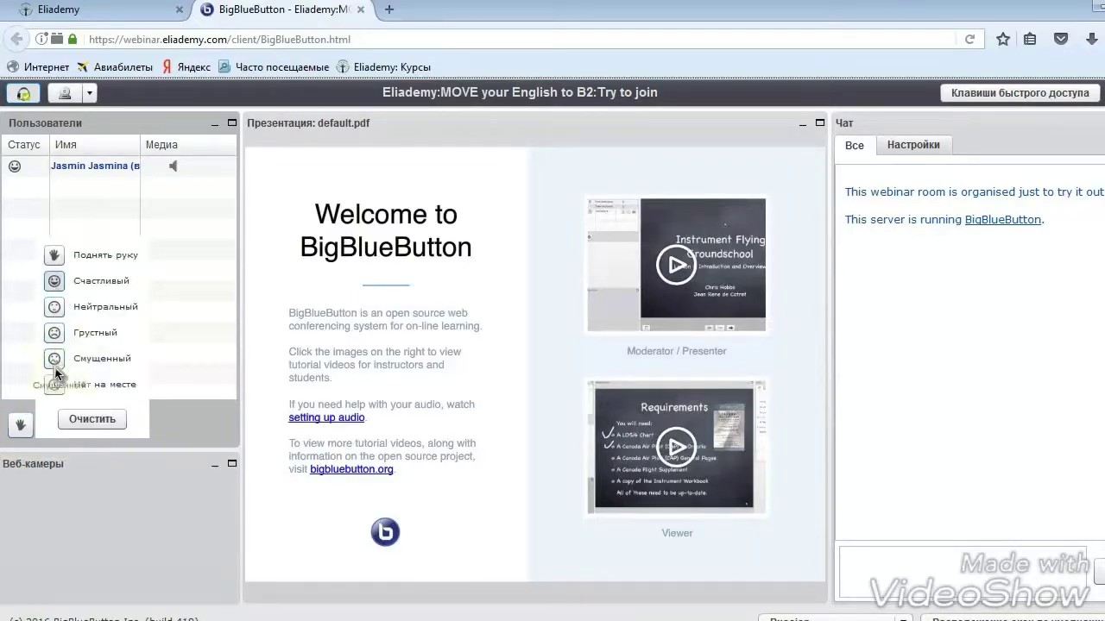
click(53, 257)
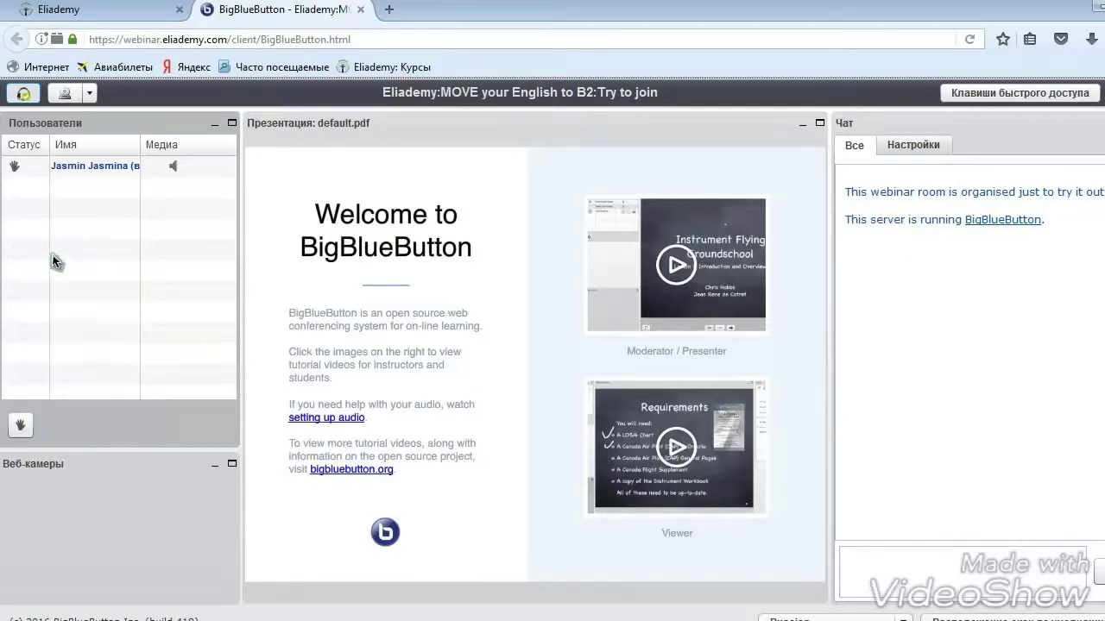
click(800, 127)
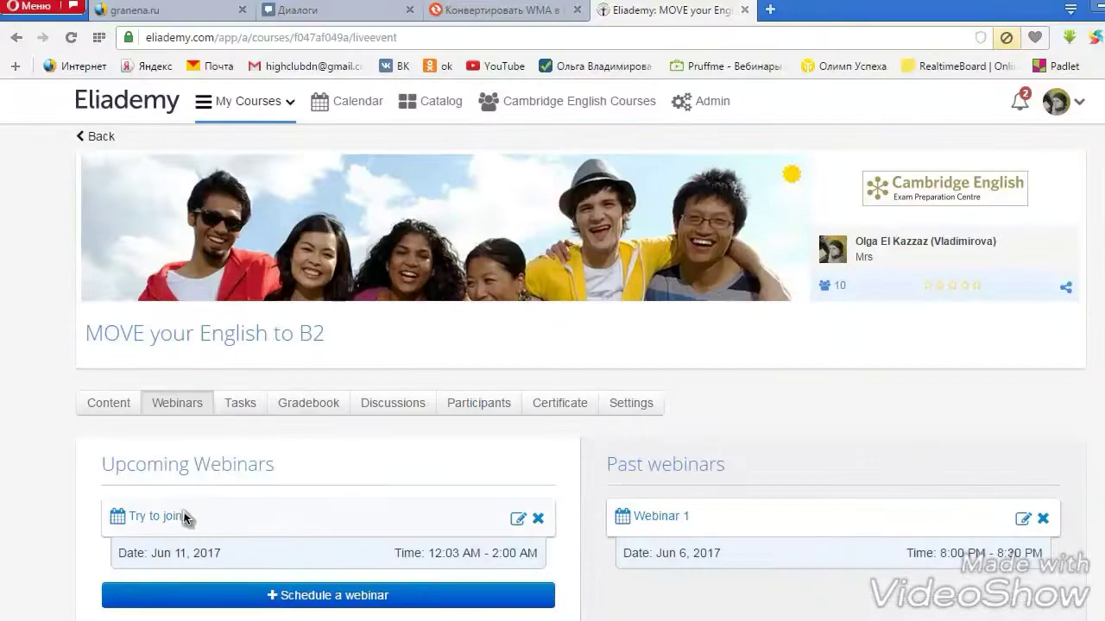
Re-enter the webinar room and join audio by Микрофон, confirming the sound test
click(171, 518)
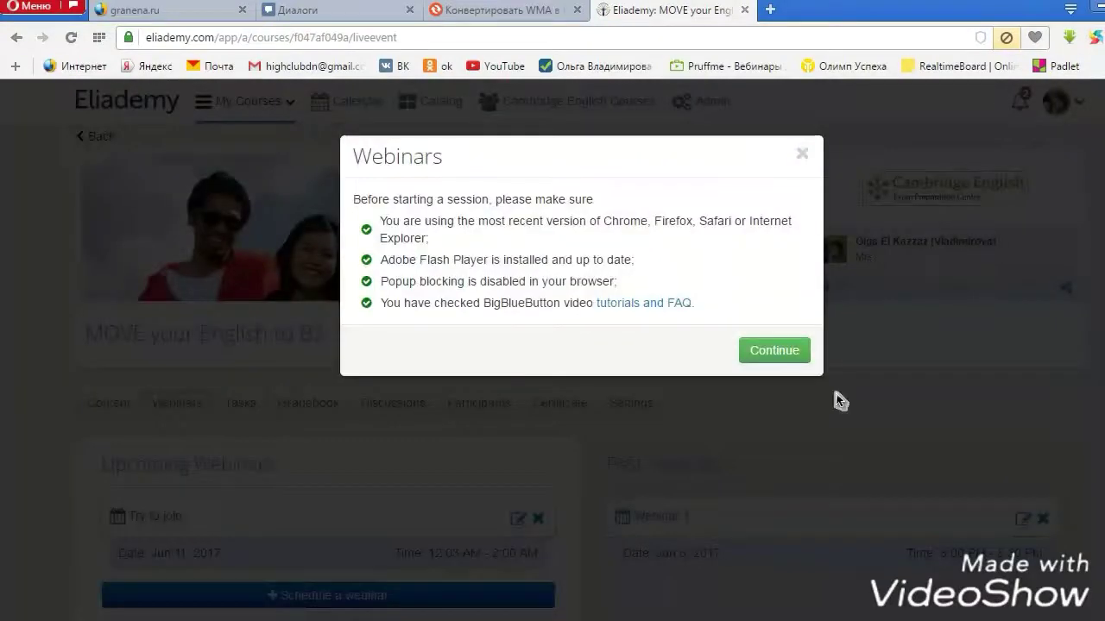
click(787, 351)
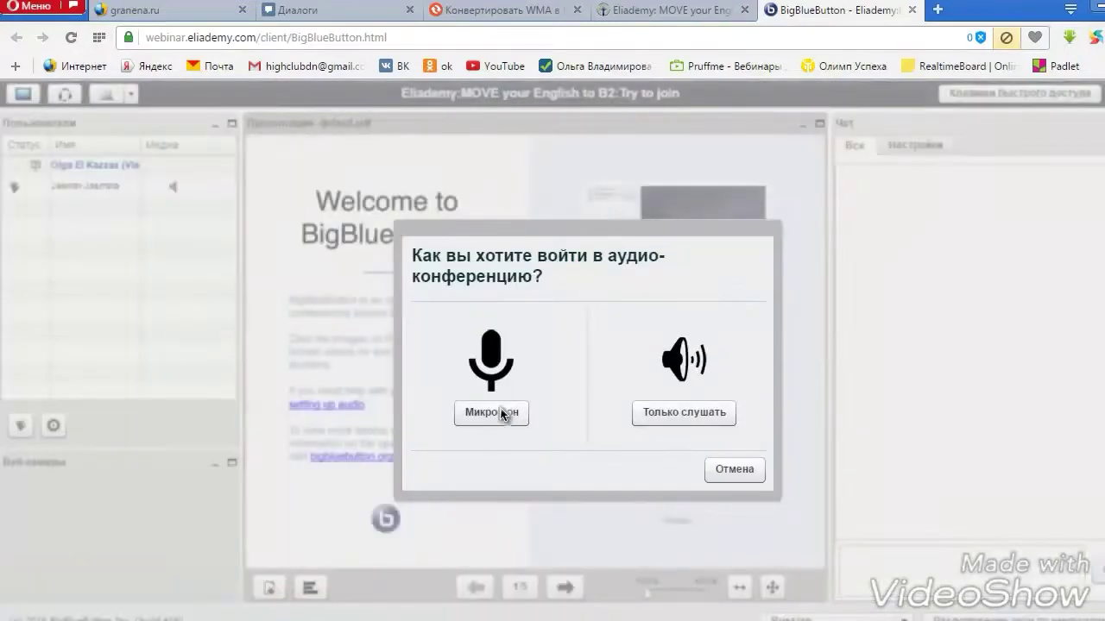
click(506, 413)
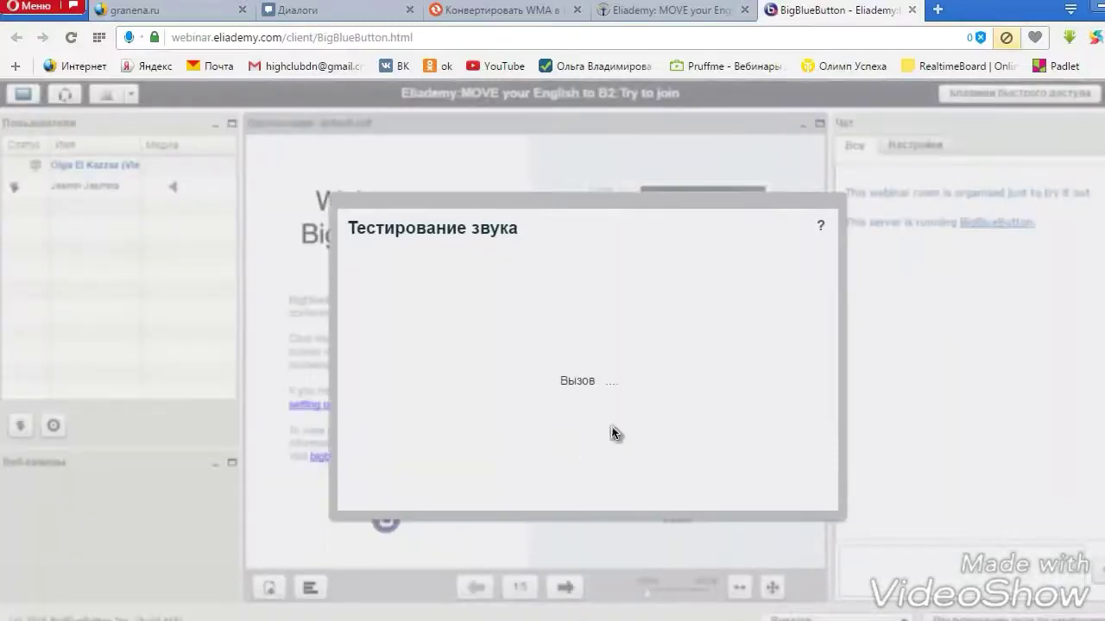
click(755, 420)
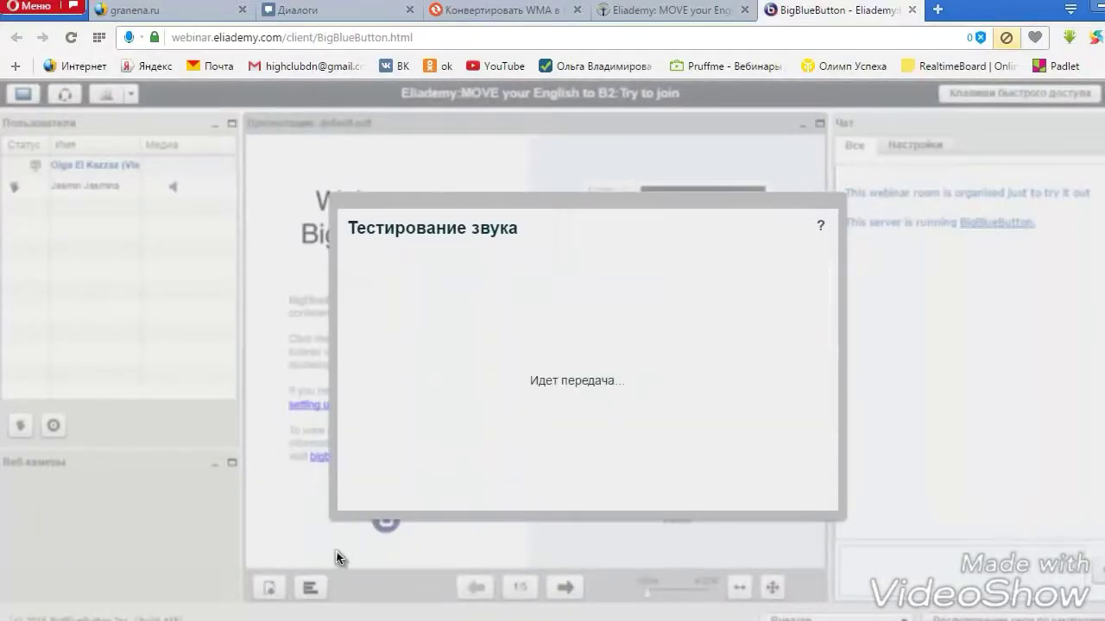
Upload the 'welcome webinar' presentation file and turn off the presenter's microphone
click(269, 589)
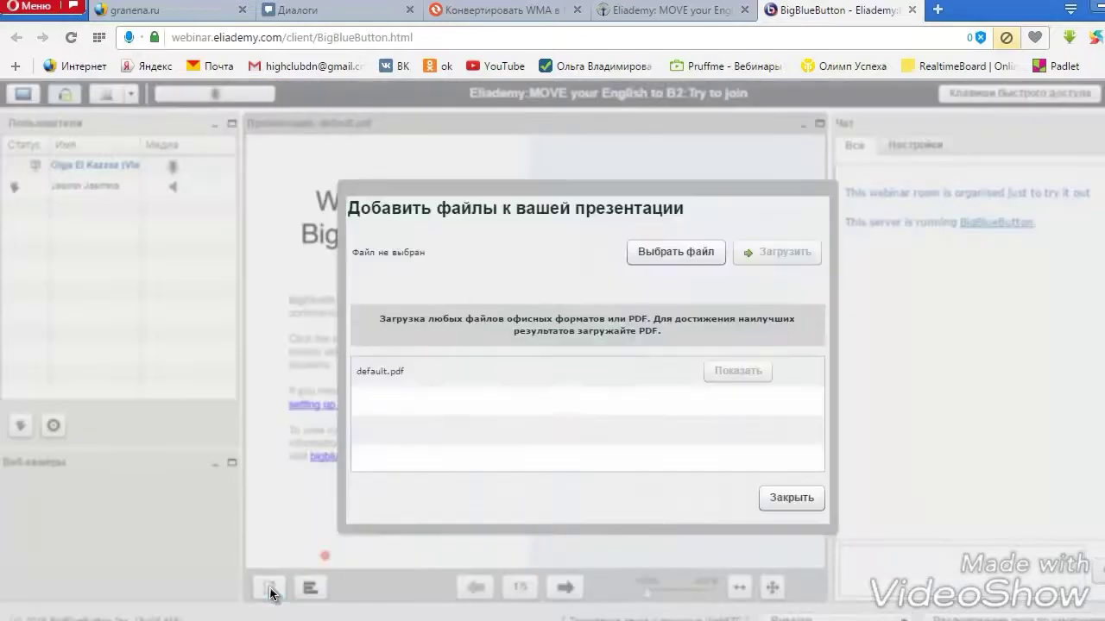
click(672, 253)
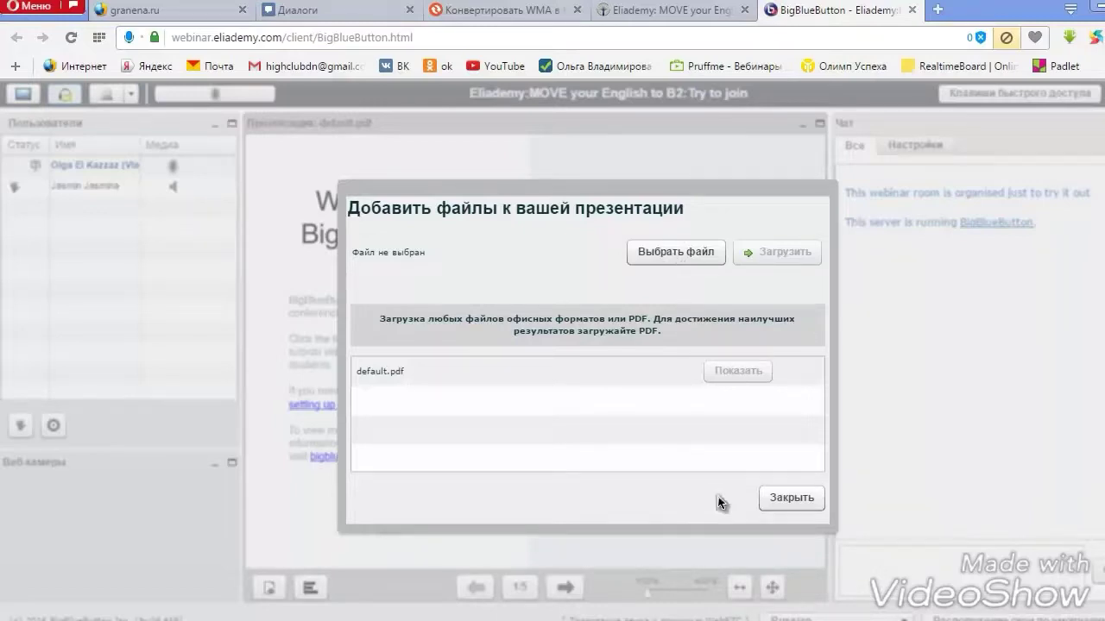
click(787, 496)
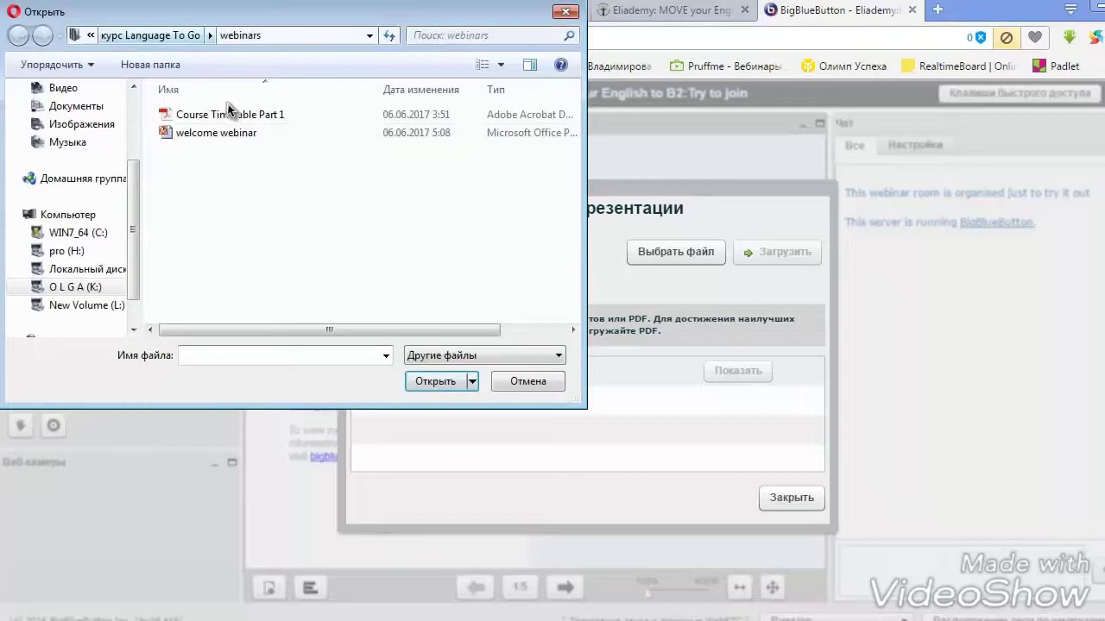
click(216, 134)
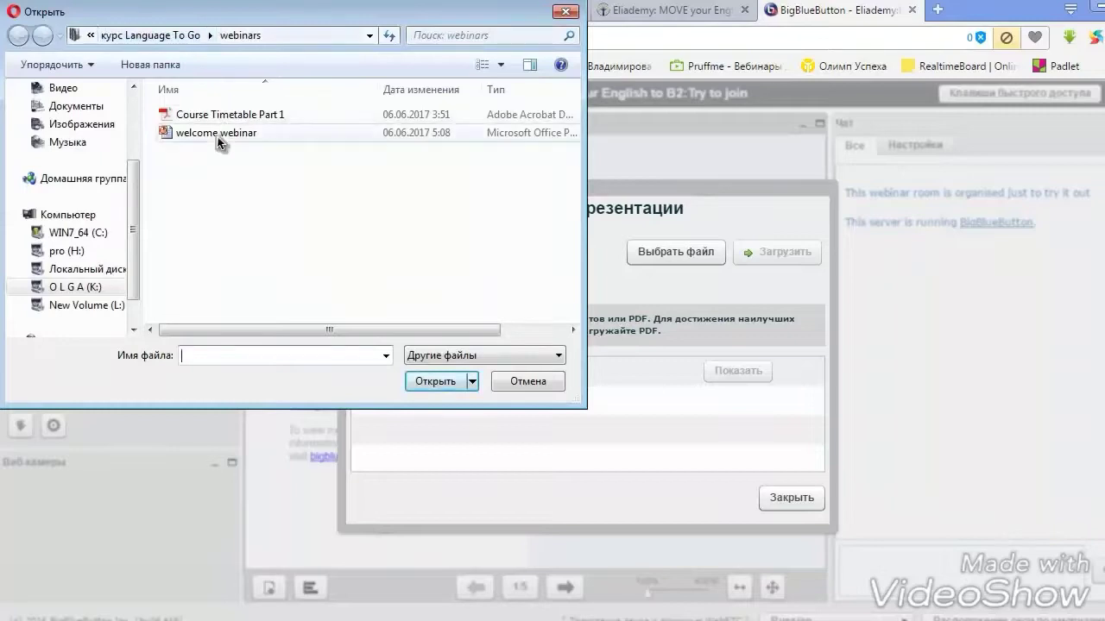
click(442, 389)
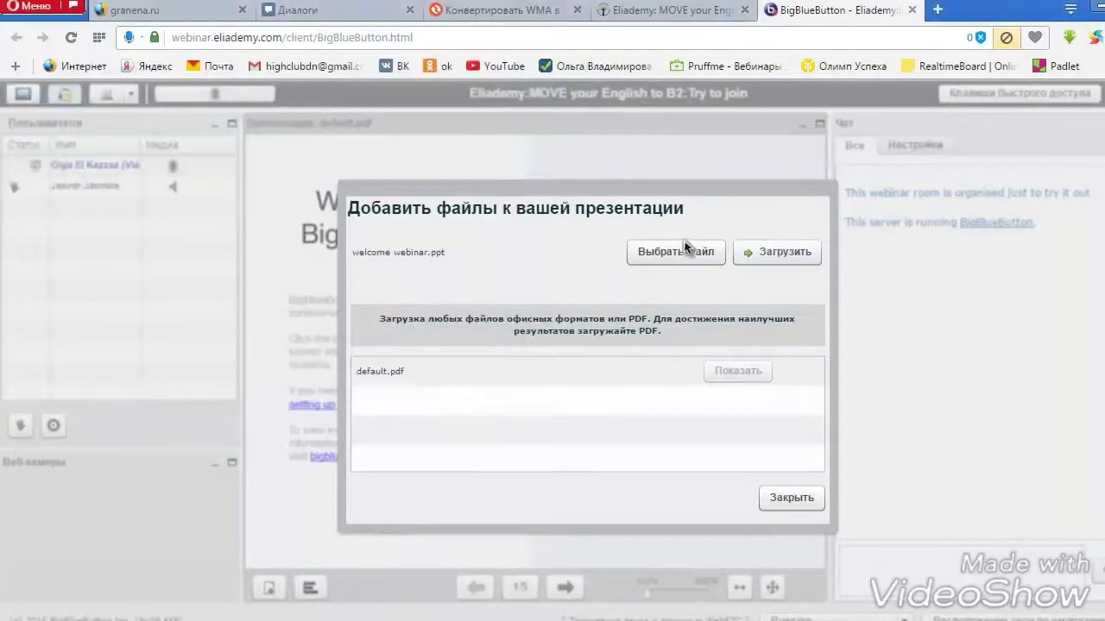
click(764, 258)
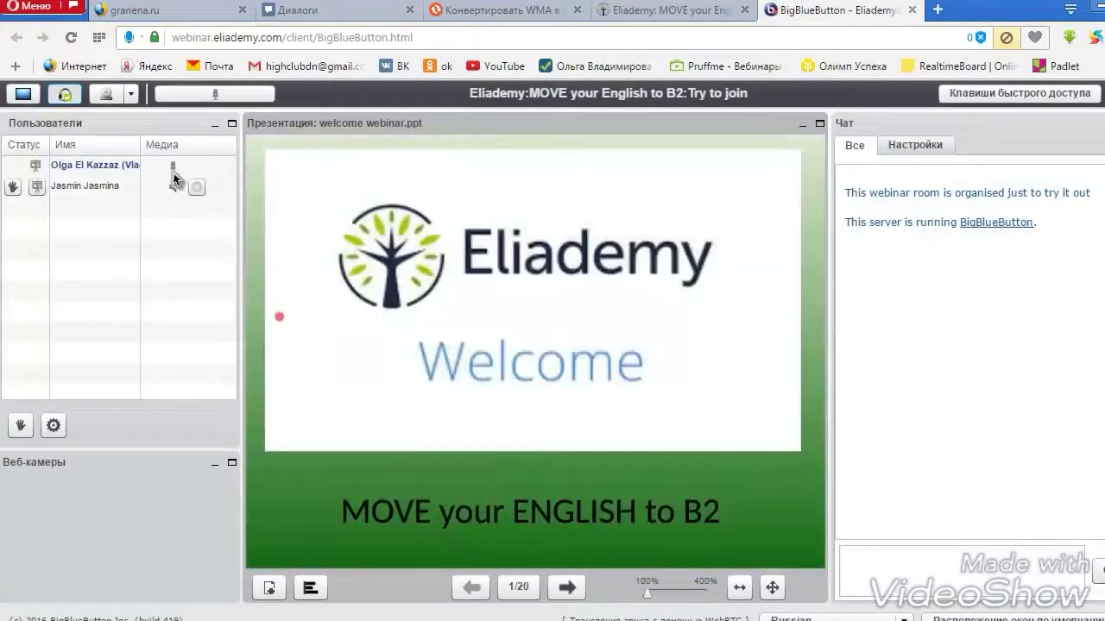
click(173, 179)
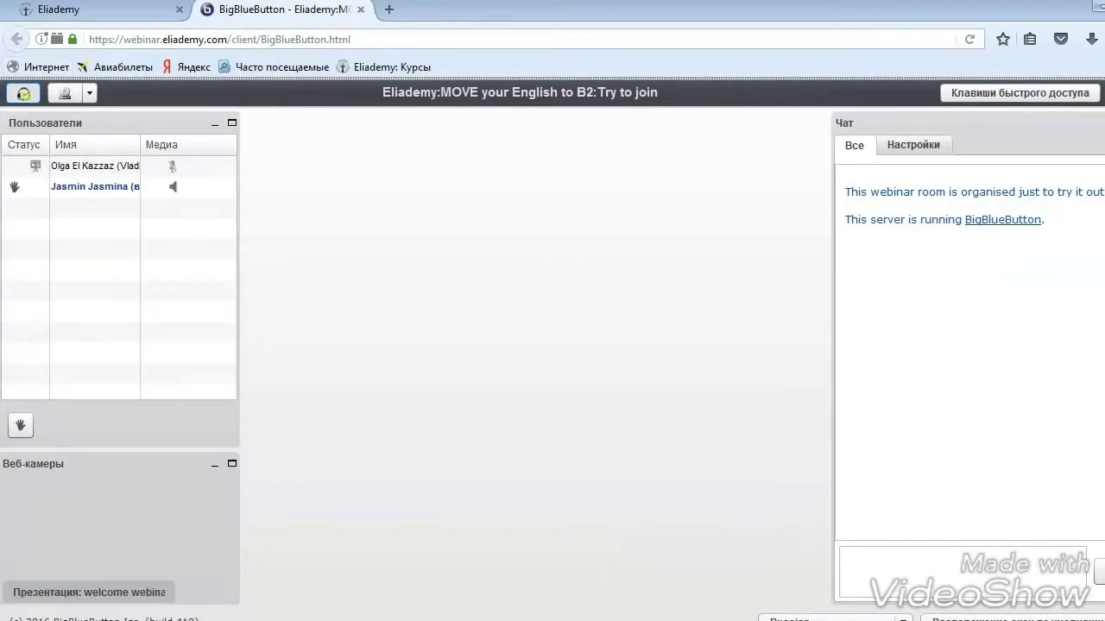
Restore the Презентация panel and send 'Hello, everybody!' to the public chat
click(643, 618)
click(113, 596)
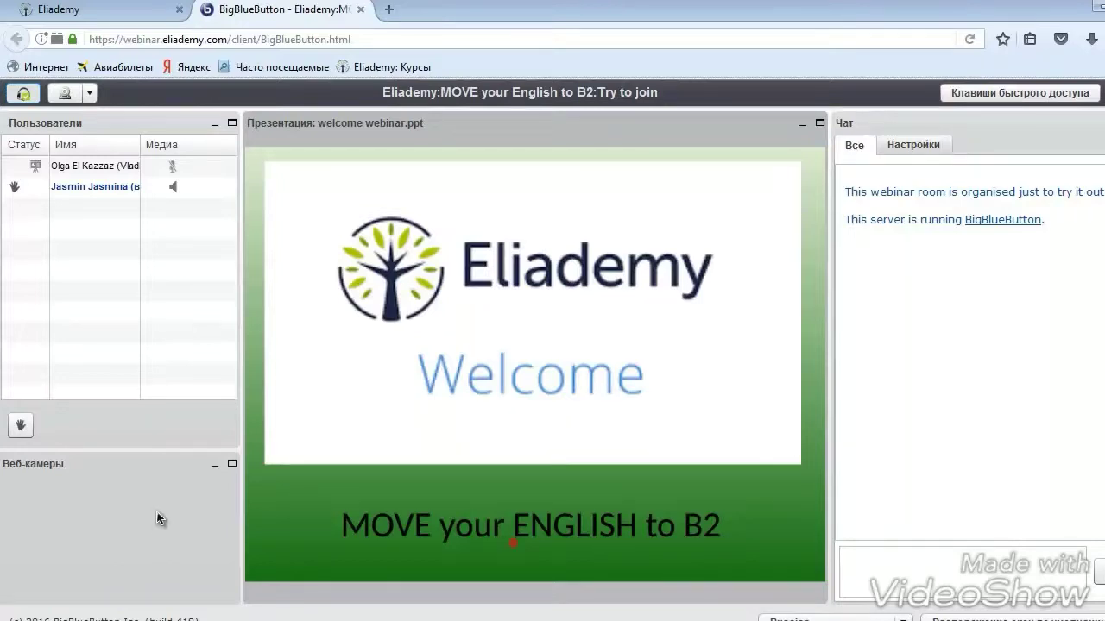
click(943, 566)
text(Hello, everybody!)
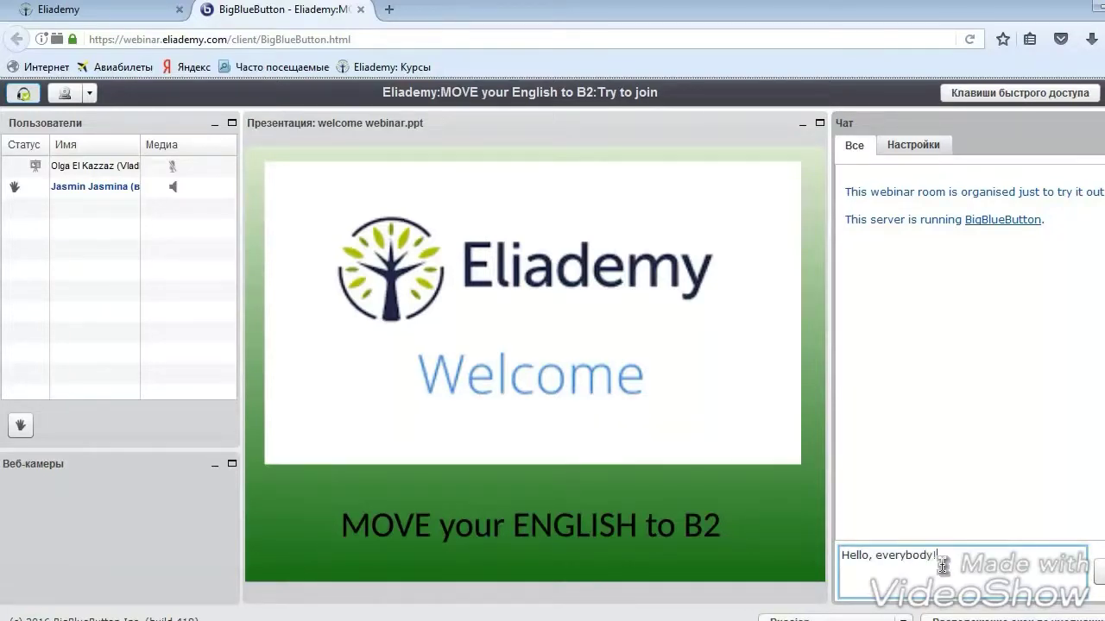
key(Return)
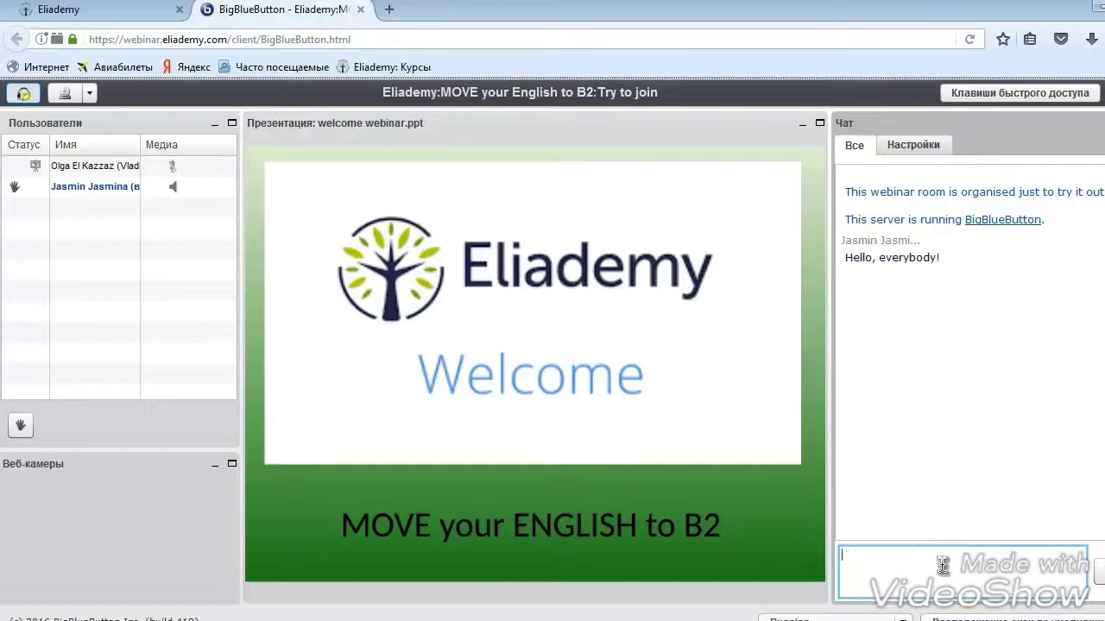